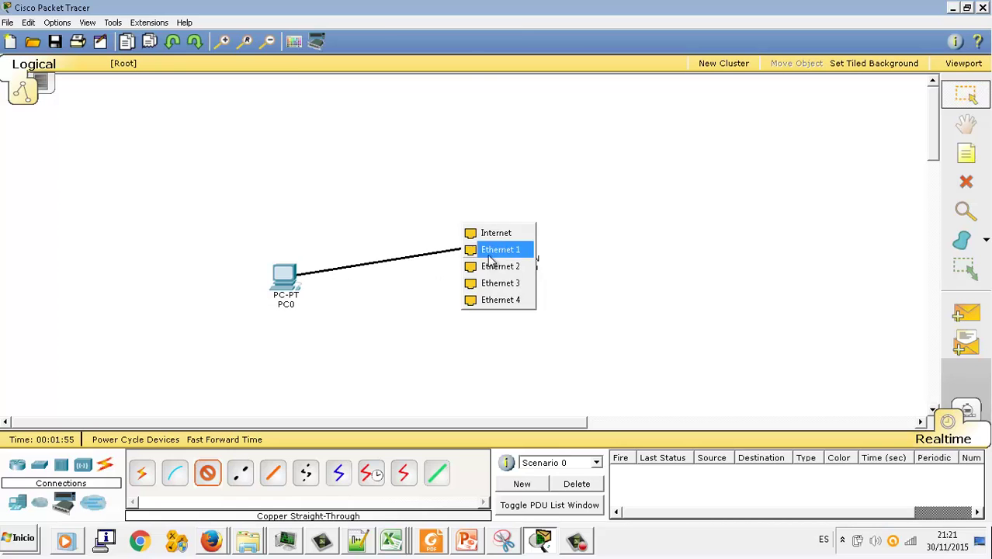
- Attach the straight-through cable from PC0 to the router's Ethernet 1 port
click(491, 250)
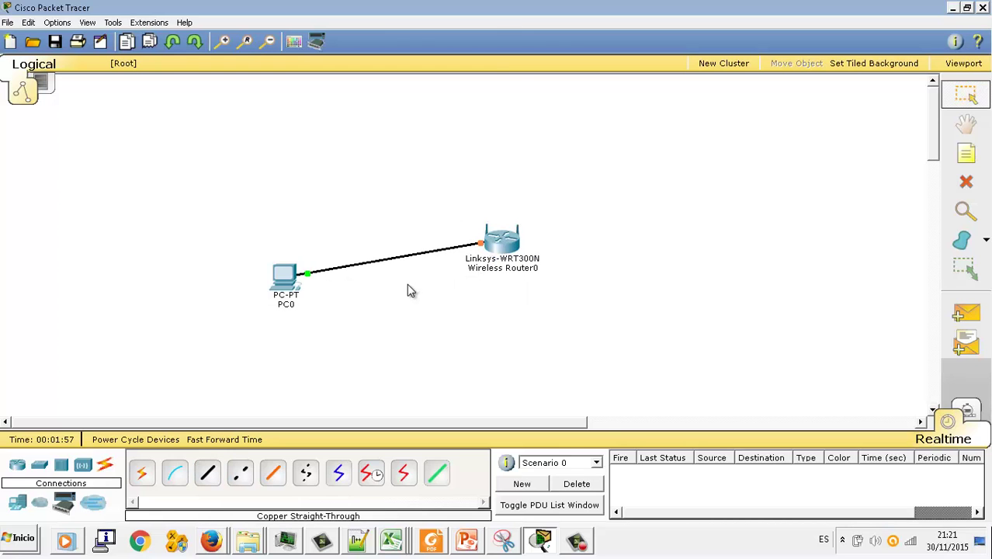
- Set PC0's FastEthernet0 to 192.168.0.2 with mask 255.255.255.0 and select its MAC address
click(284, 280)
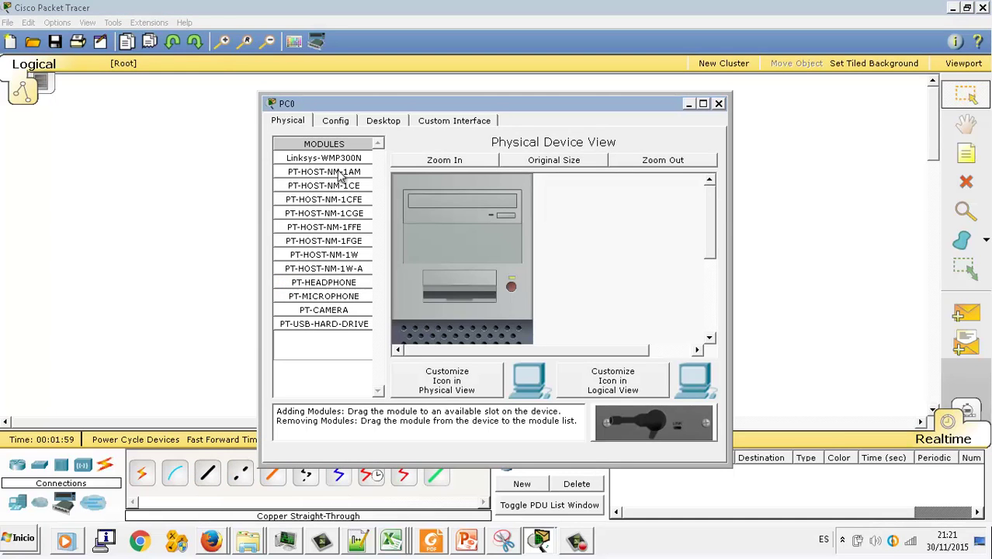
click(335, 121)
click(342, 228)
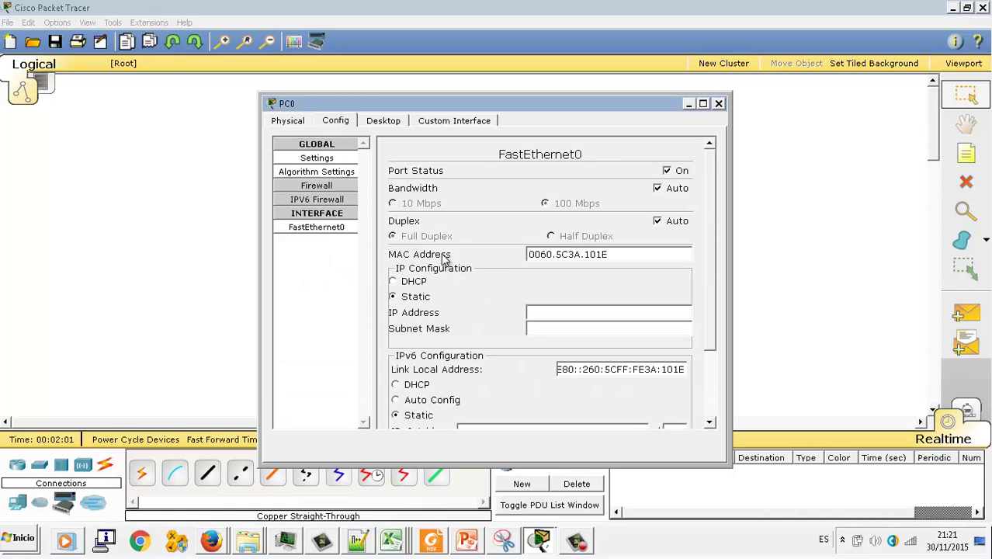
click(547, 311)
text(192.168.0.2)
key(Tab)
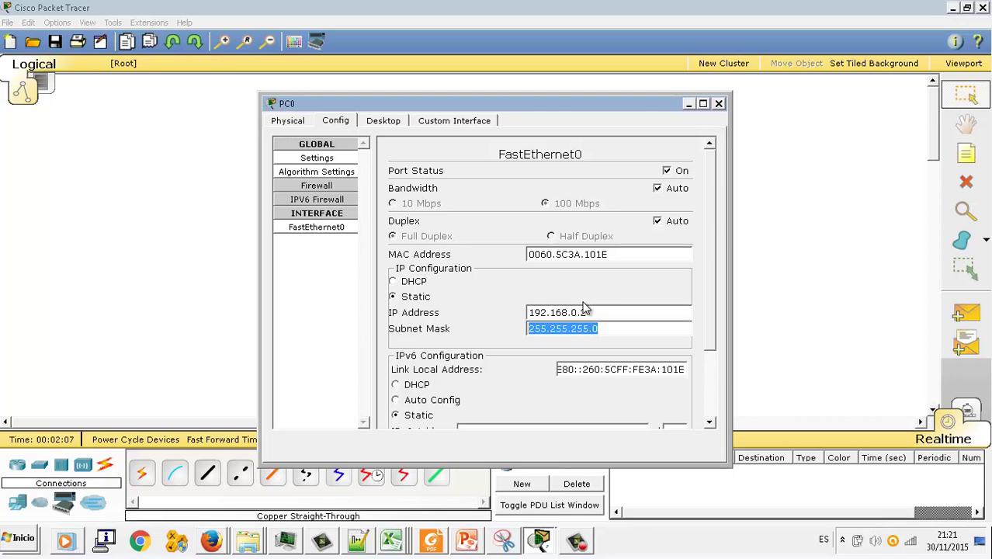
drag(613, 257, 480, 264)
key(ctrl+c)
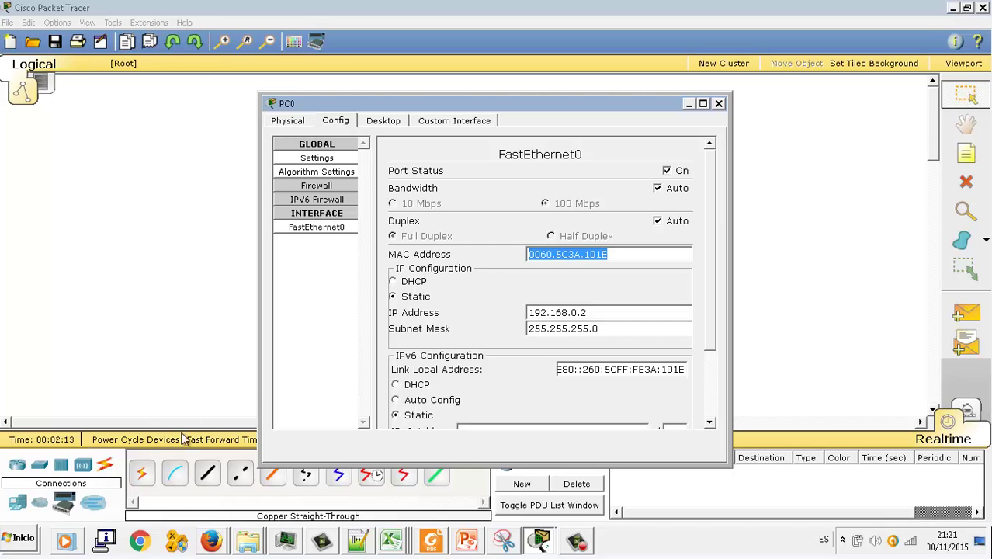
- Paste MAC 0060.5C3A.101E into Libro3 cell B7 and autofit column B
click(392, 541)
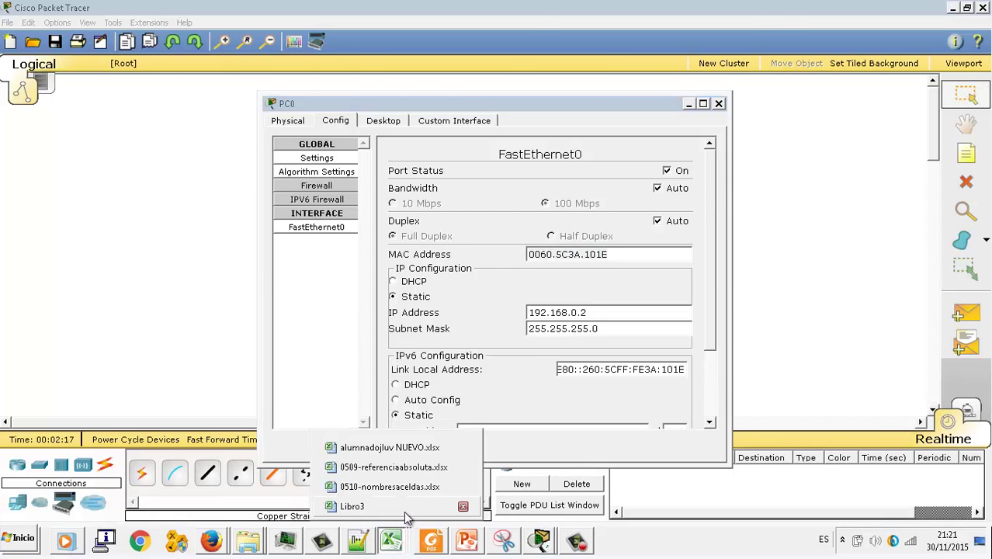
click(407, 507)
click(306, 430)
key(ctrl+v)
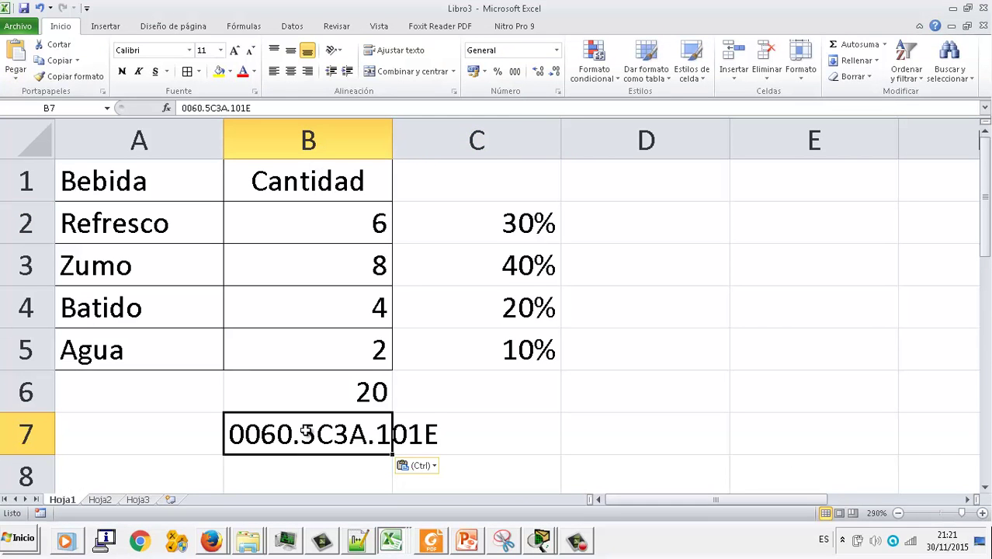
drag(395, 145, 394, 145)
double_click(395, 145)
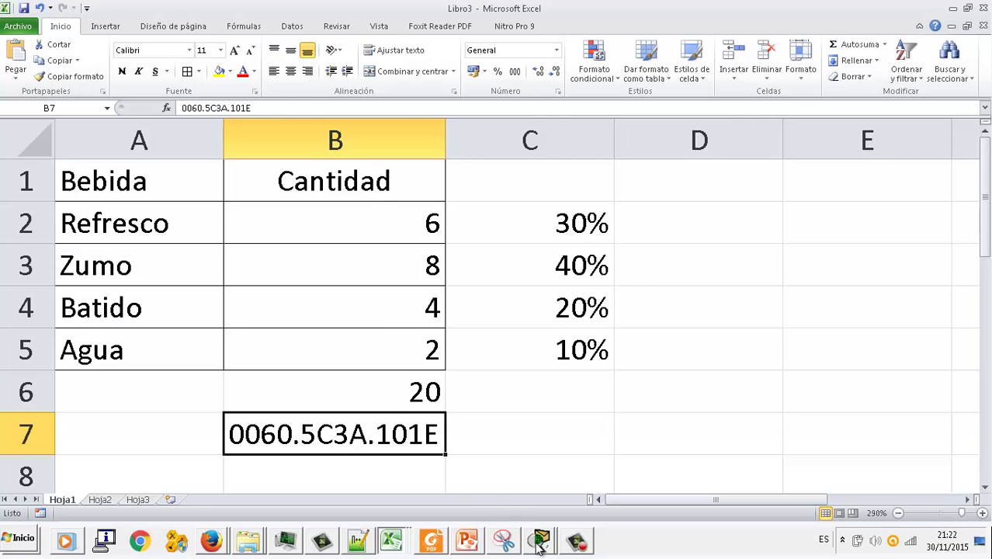
- Close PC0's configuration window and return to the Packet Tracer workspace
mouse_move(548, 543)
click(551, 506)
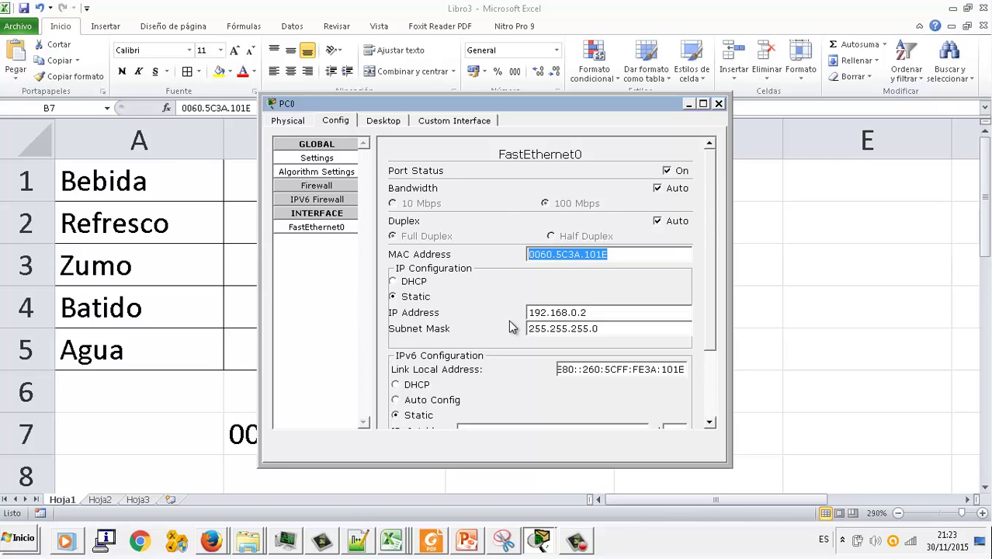
click(720, 104)
click(541, 540)
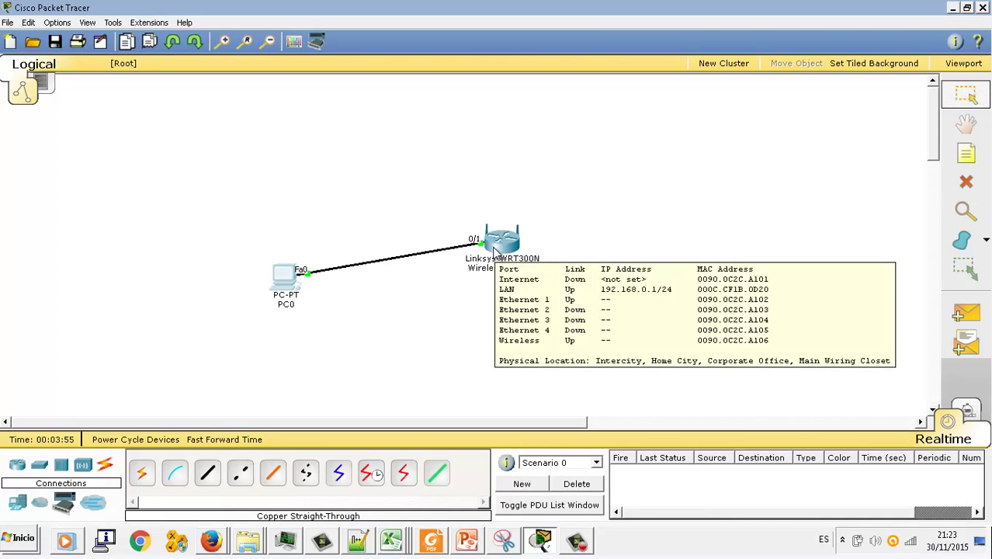
- Load the router's setup page at 192.168.0.1 in PC0's web browser
click(284, 281)
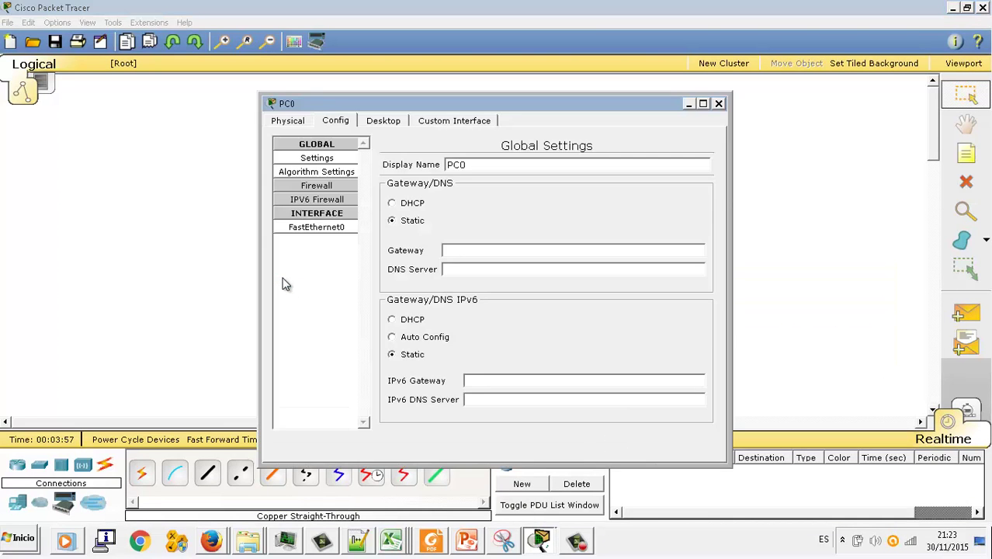
click(371, 122)
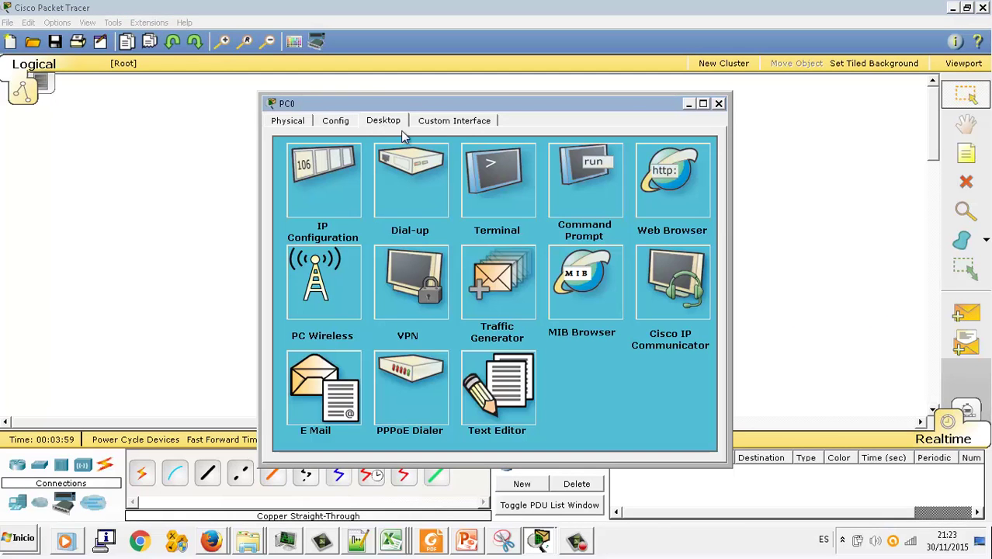
click(685, 190)
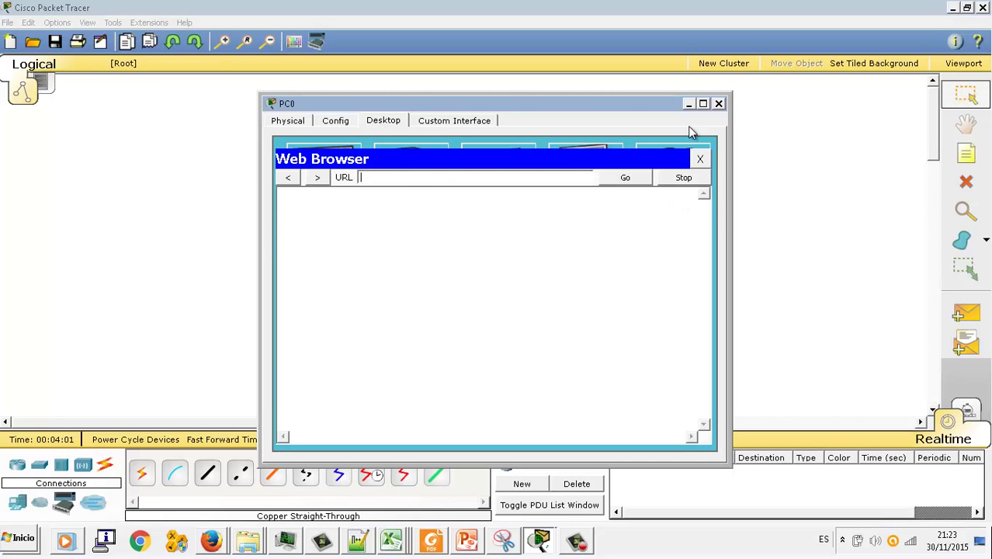
text(192.168.0.1)
key(Return)
- Log in with the router's username and password and show the Basic Wireless Settings
text(admin)
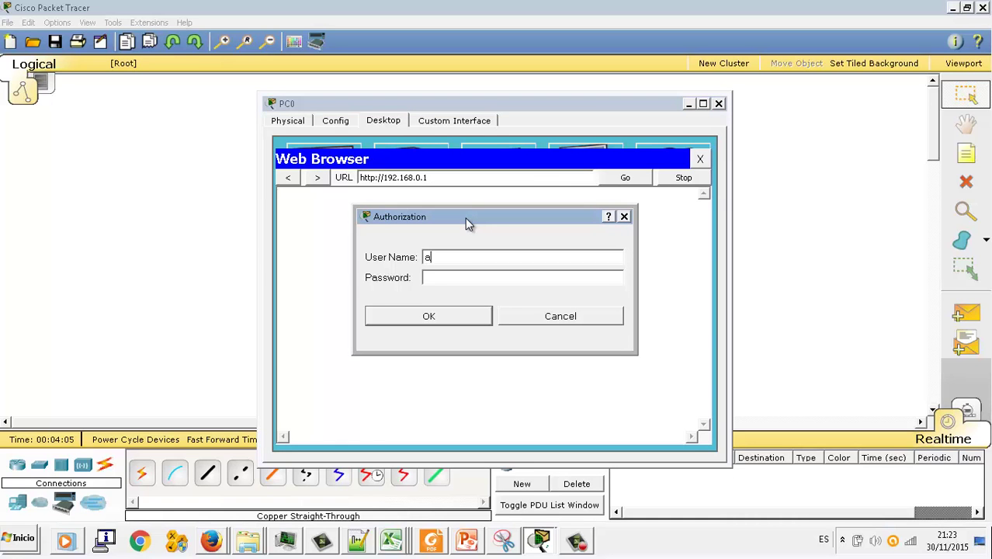
key(Tab)
text(admin)
key(Return)
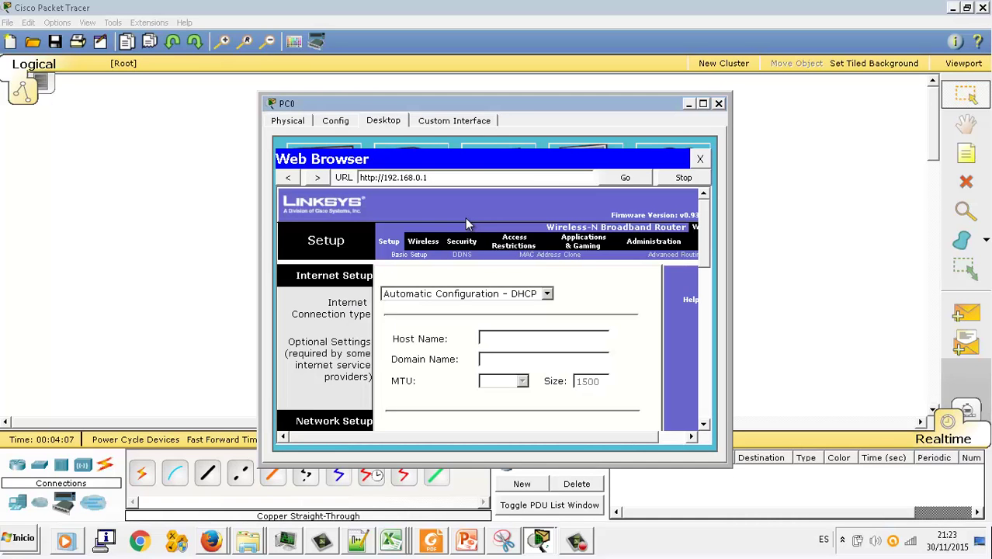
click(429, 253)
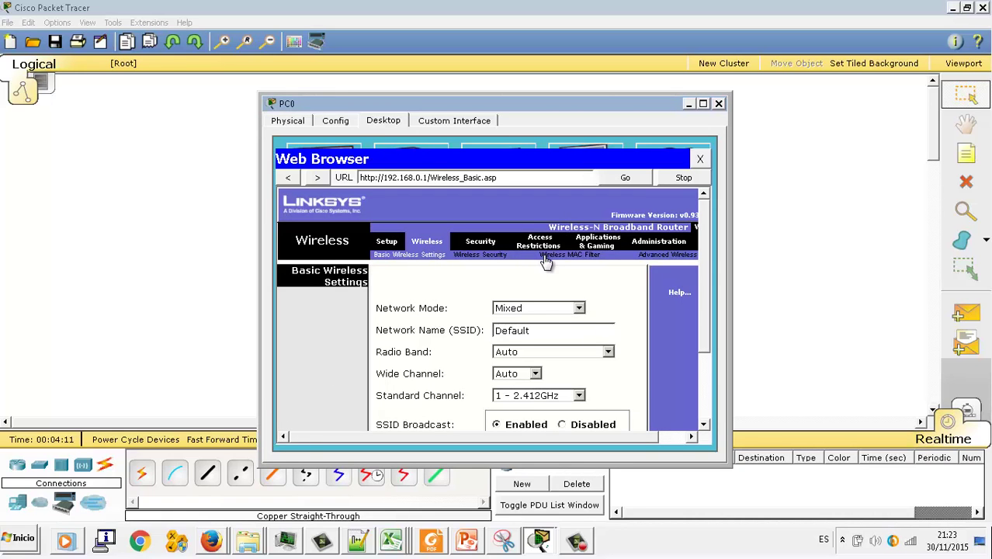
- Set wireless security to WPA2 Personal with a passphrase, then go to Wireless MAC Filter
click(488, 256)
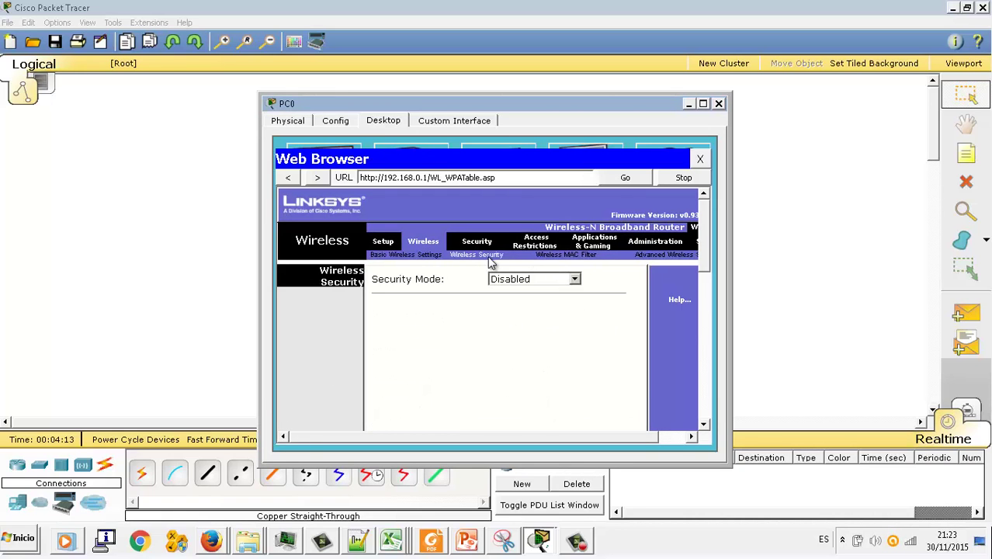
click(505, 278)
click(516, 341)
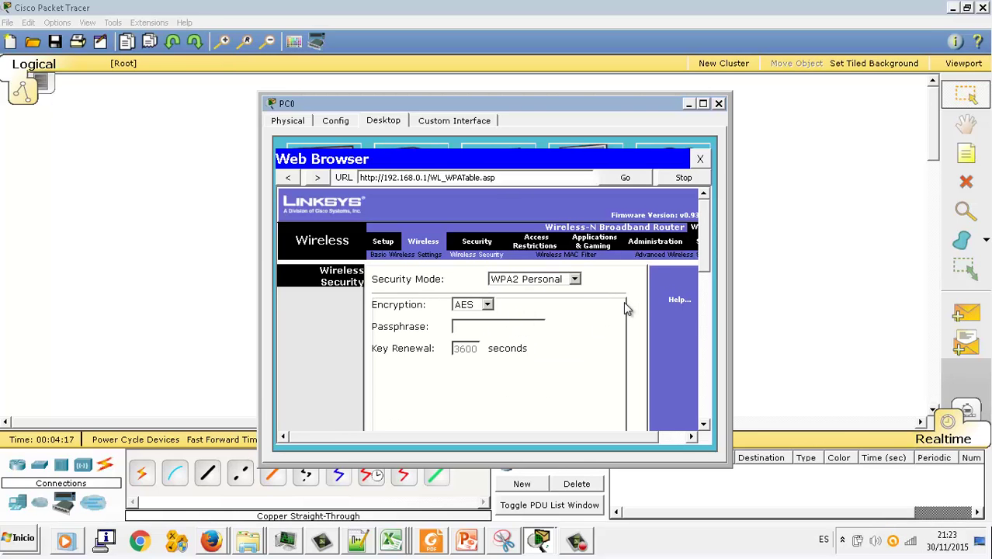
text(megustalagasolina)
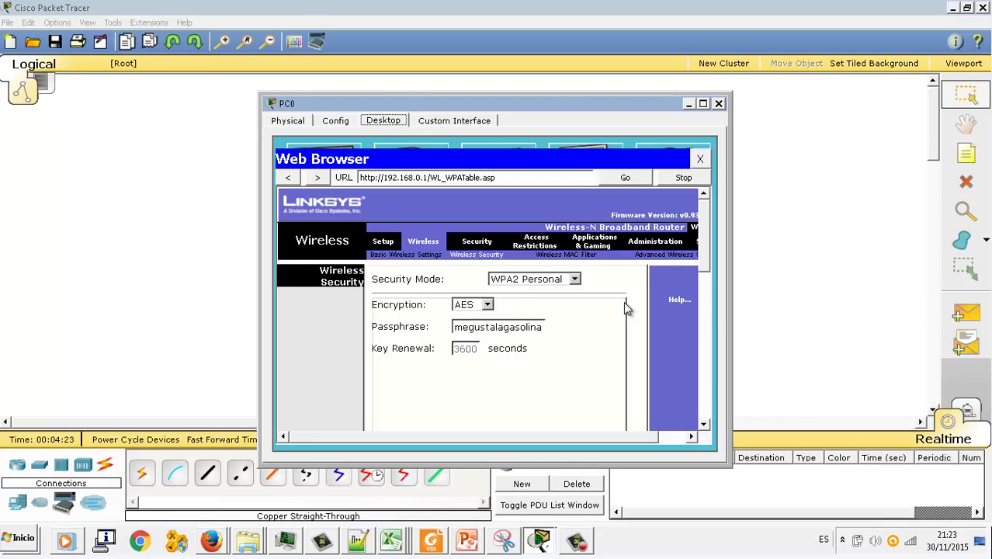
click(565, 256)
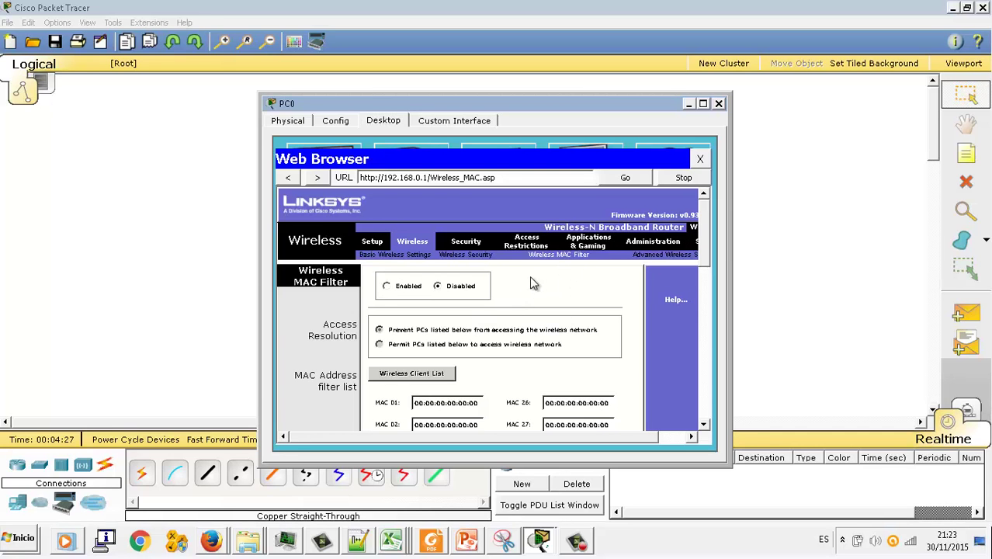
- Enable the MAC filter as 'Permit PCs listed below' and select the MAC 01 value
click(387, 285)
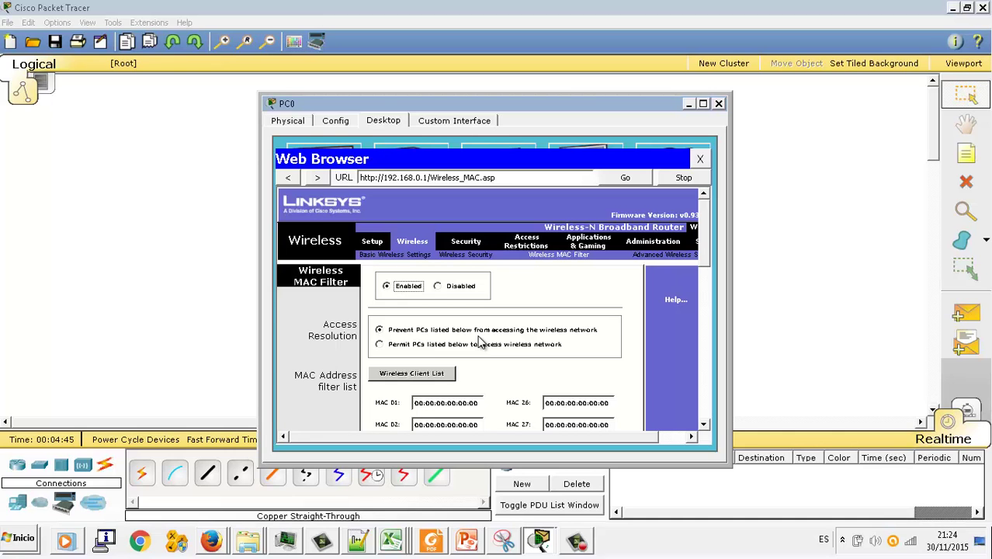
scroll(487, 357, down, 1)
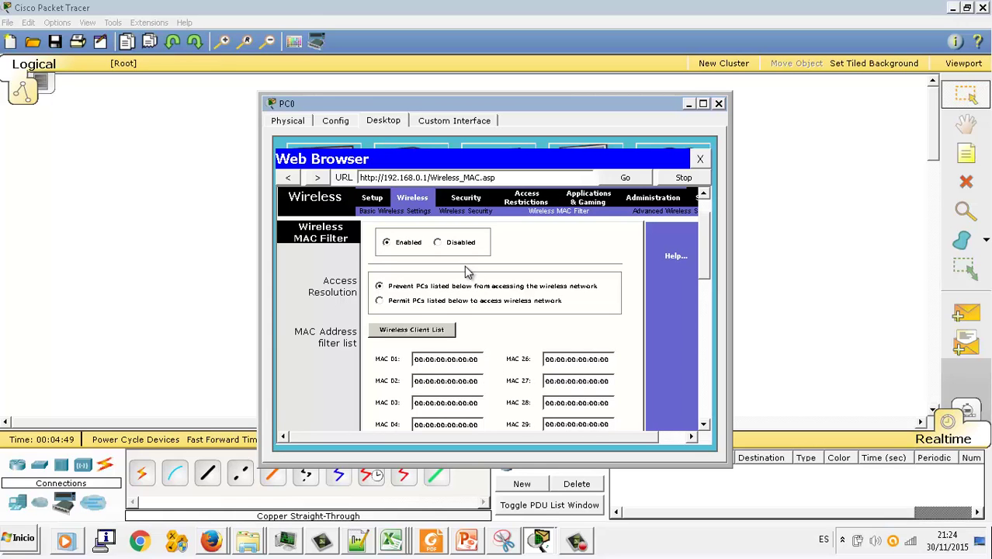
click(379, 302)
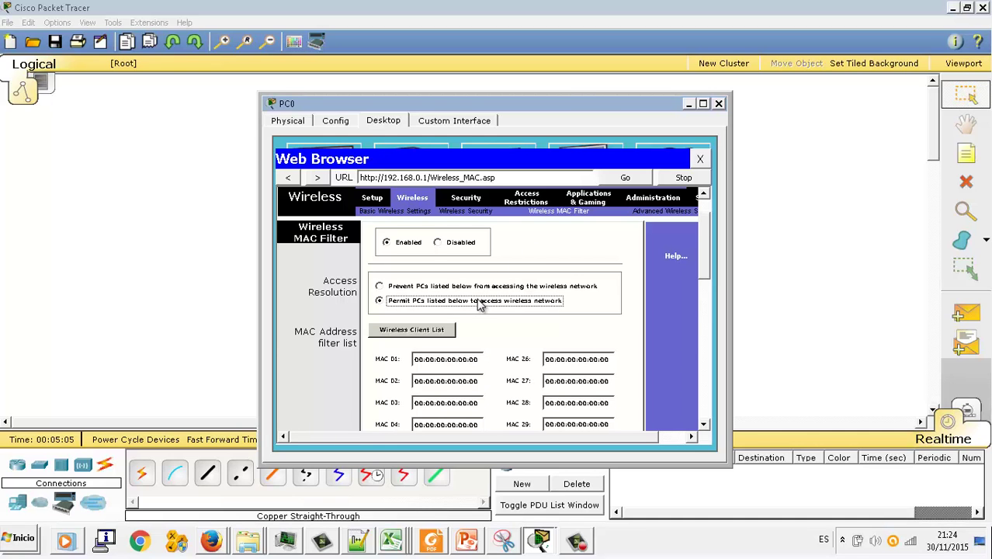
click(471, 360)
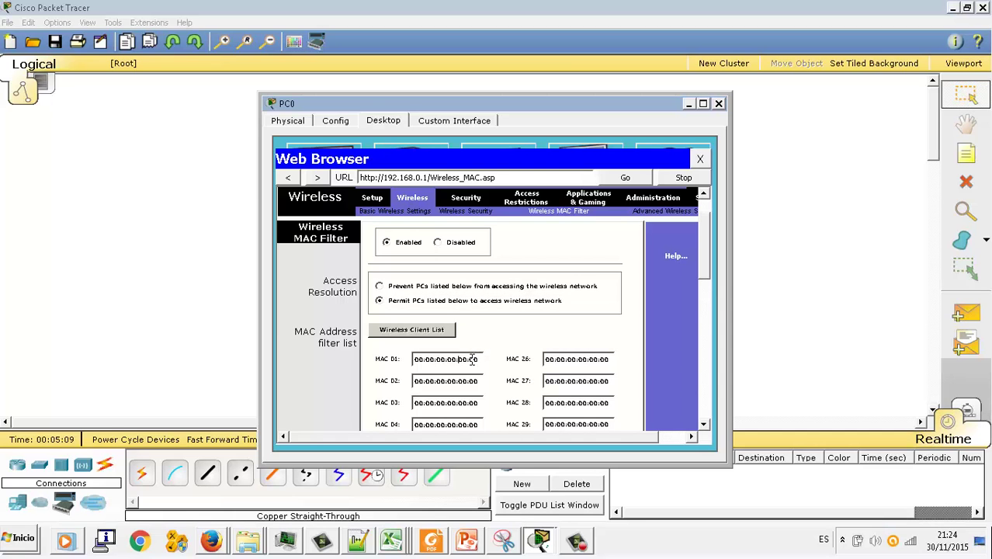
key(ctrl+a)
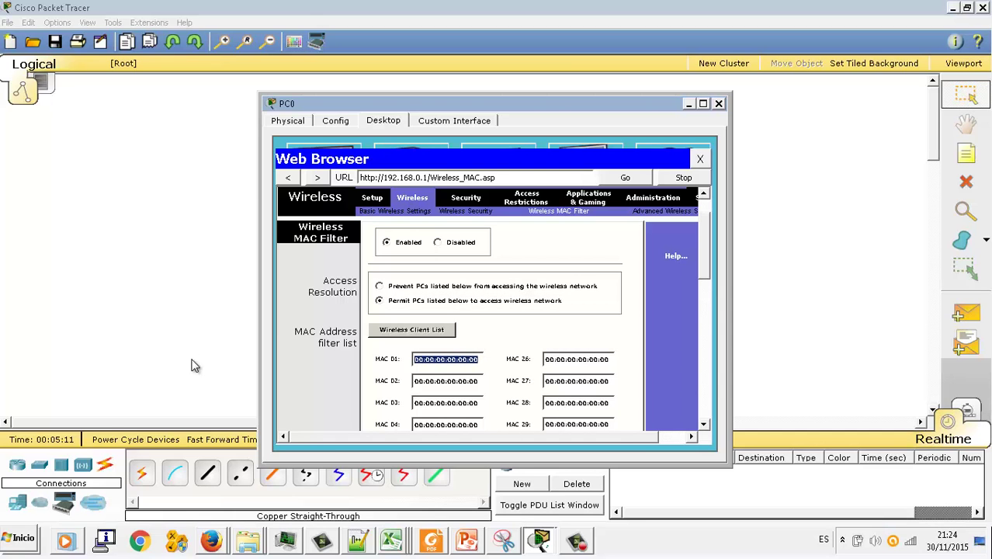
click(391, 539)
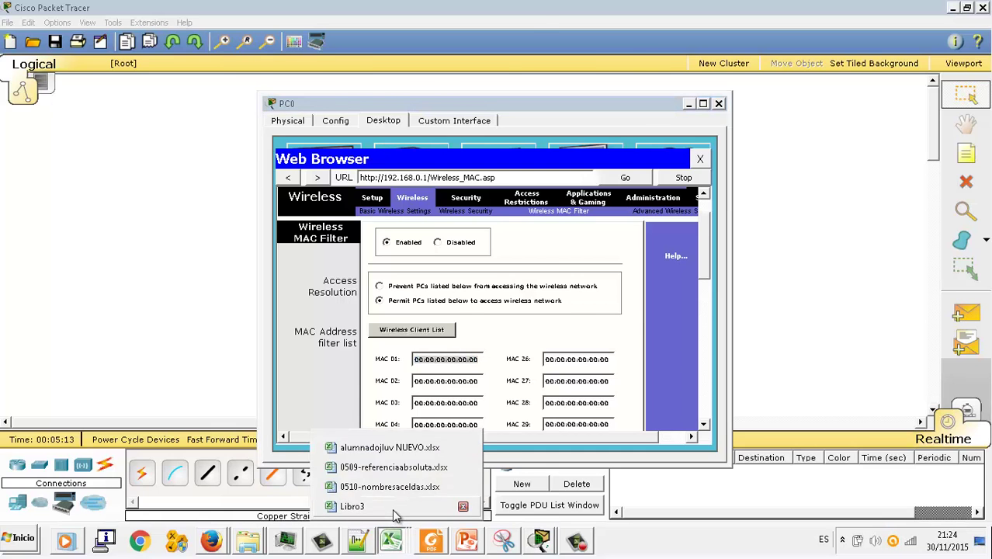
- Place Libro3 beside PC0's window and enter 00:60:5C:3A into MAC 01
click(372, 506)
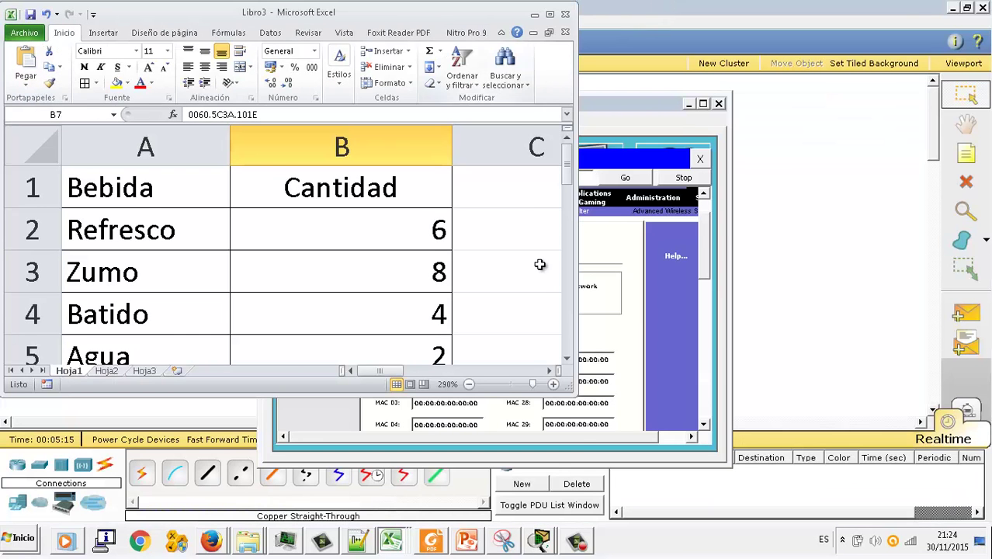
drag(575, 394, 585, 326)
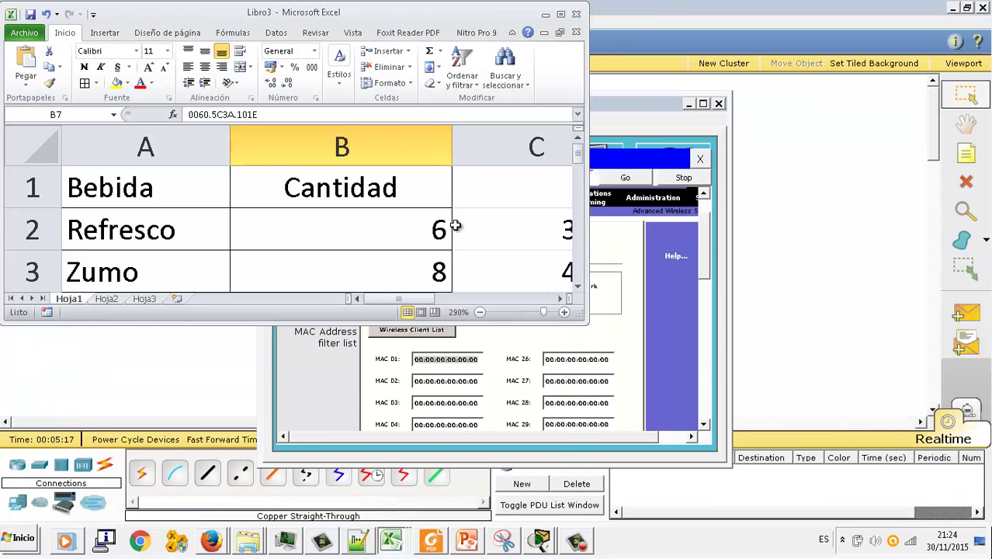
scroll(454, 223, down, 2)
drag(613, 114, 883, 174)
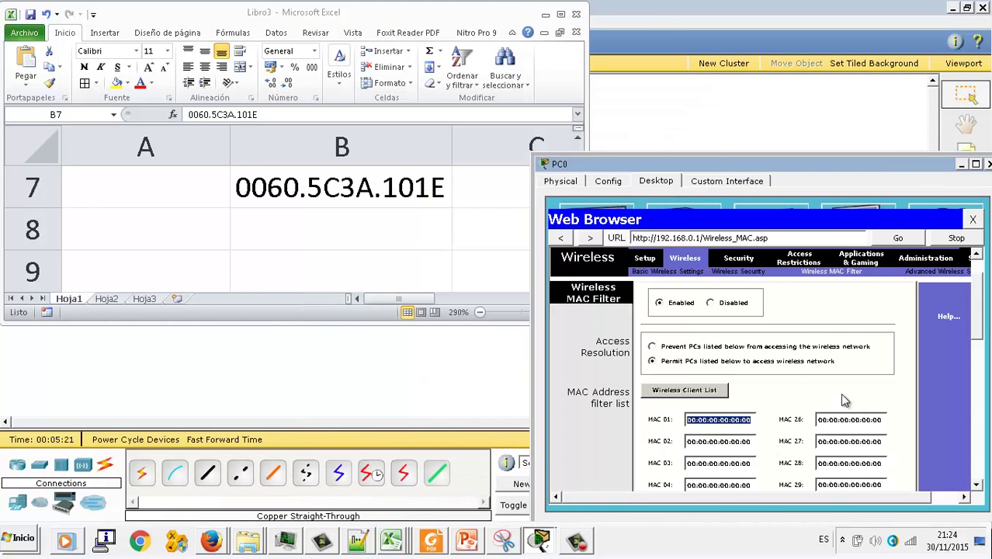
text(00)
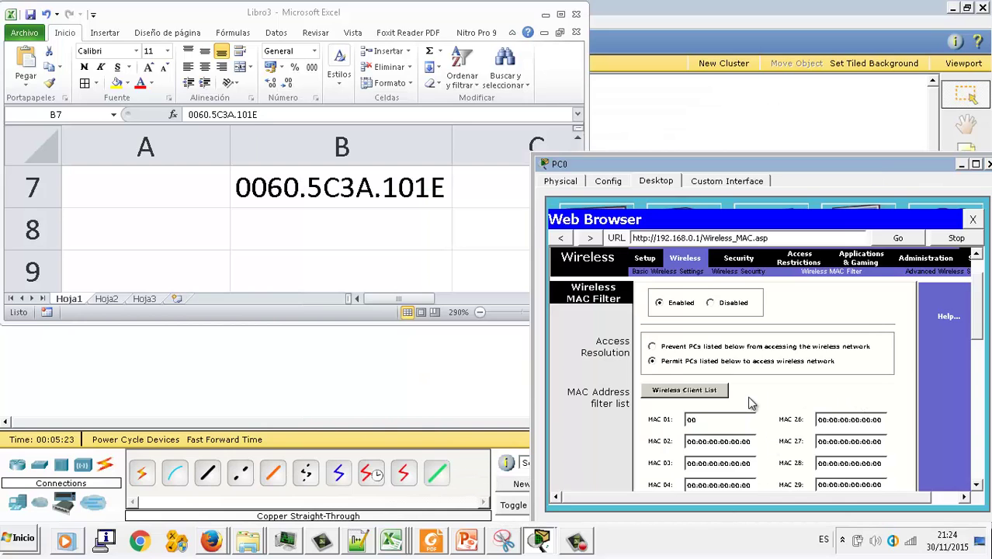
text(:60:5C:3A:10:1E)
- Save the MAC filter settings, continue, and return to the top of the page
scroll(757, 397, down, 5)
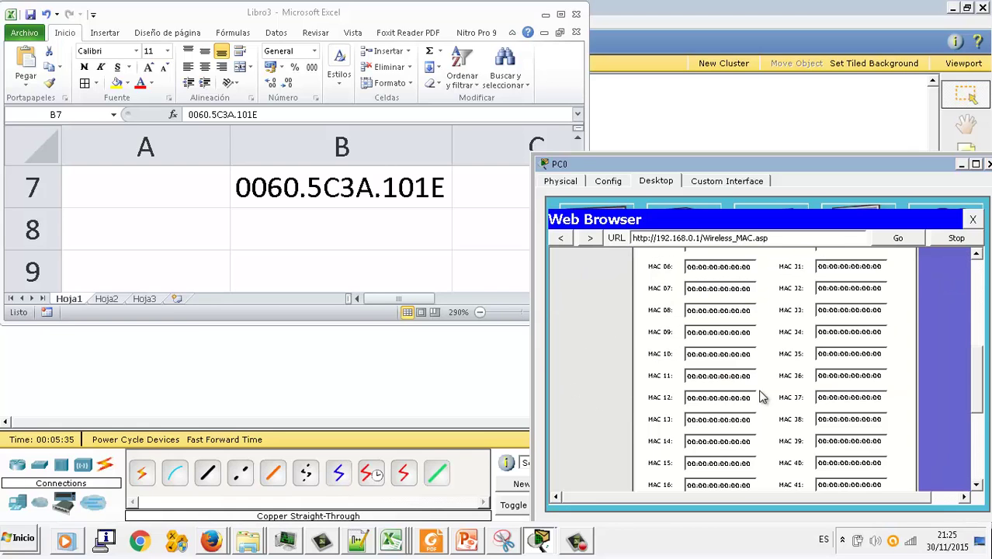
click(764, 478)
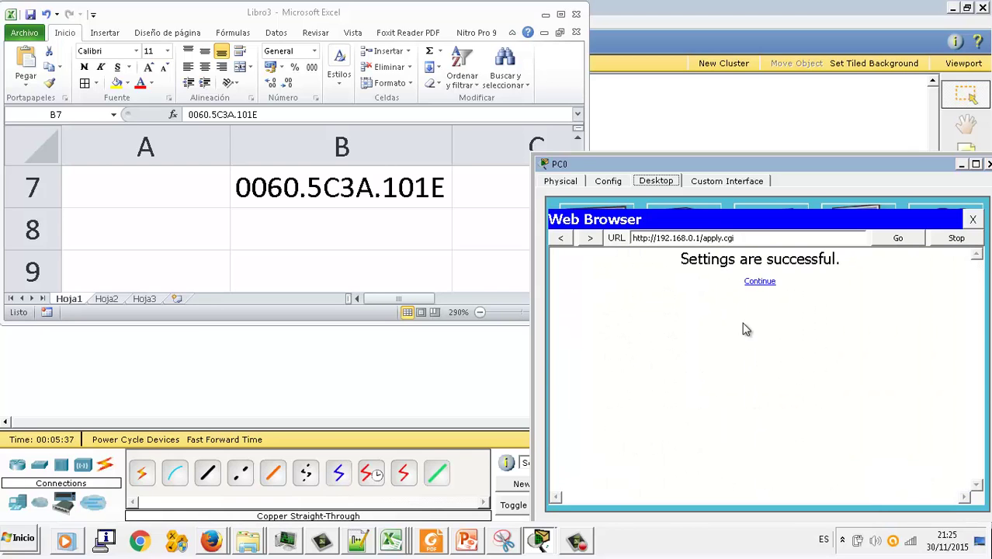
click(764, 284)
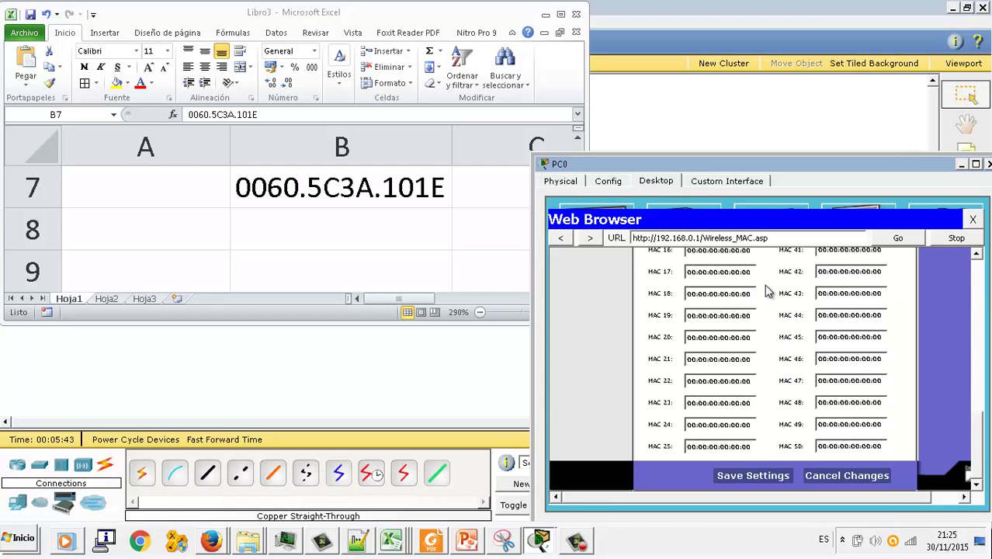
scroll(749, 419, up, 1)
scroll(749, 419, up, 6)
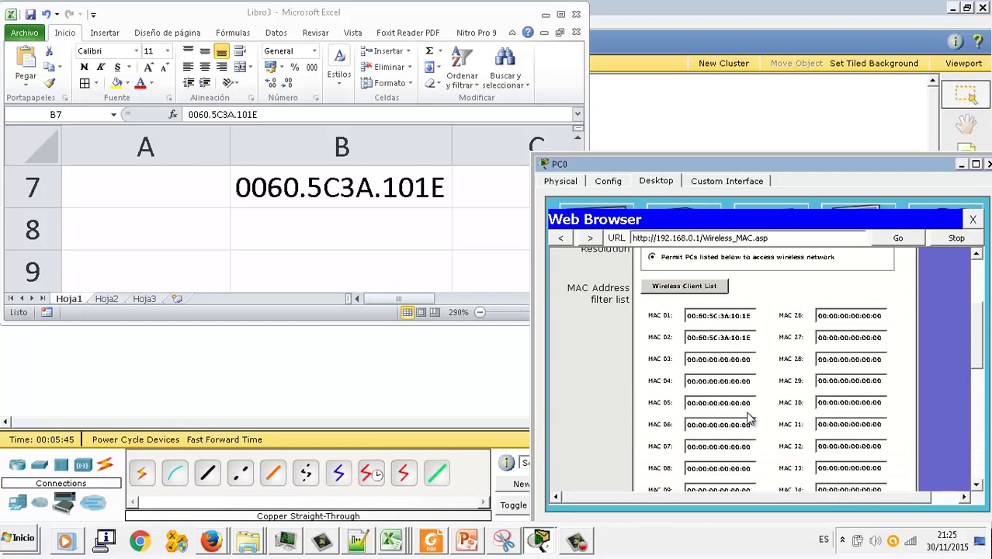